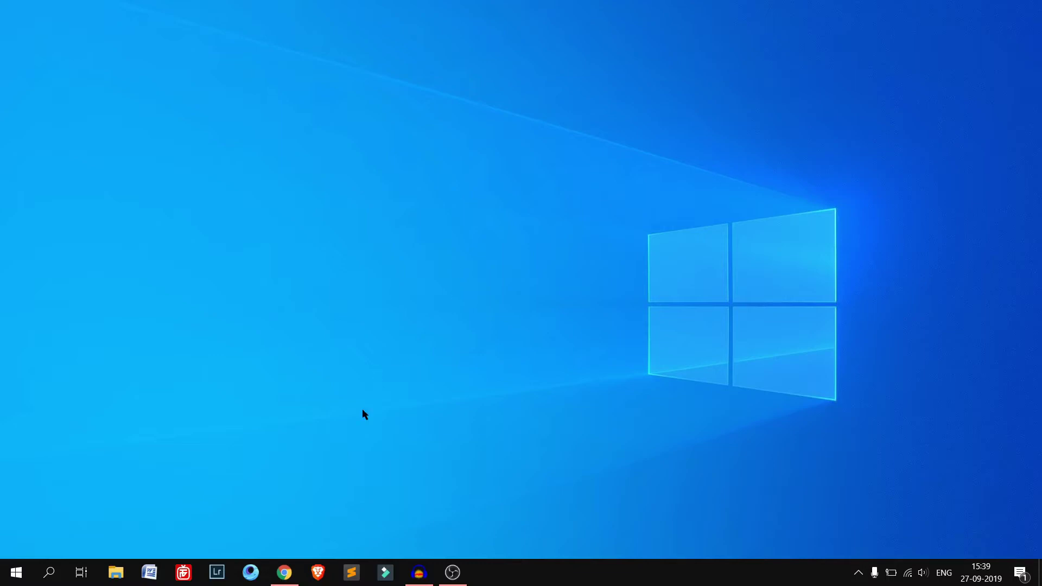
Switch to Chrome, search the web for "vicibox iso download" and open the VICIbox Server page from the results.
mouse_move(284, 572)
left_click(302, 529)
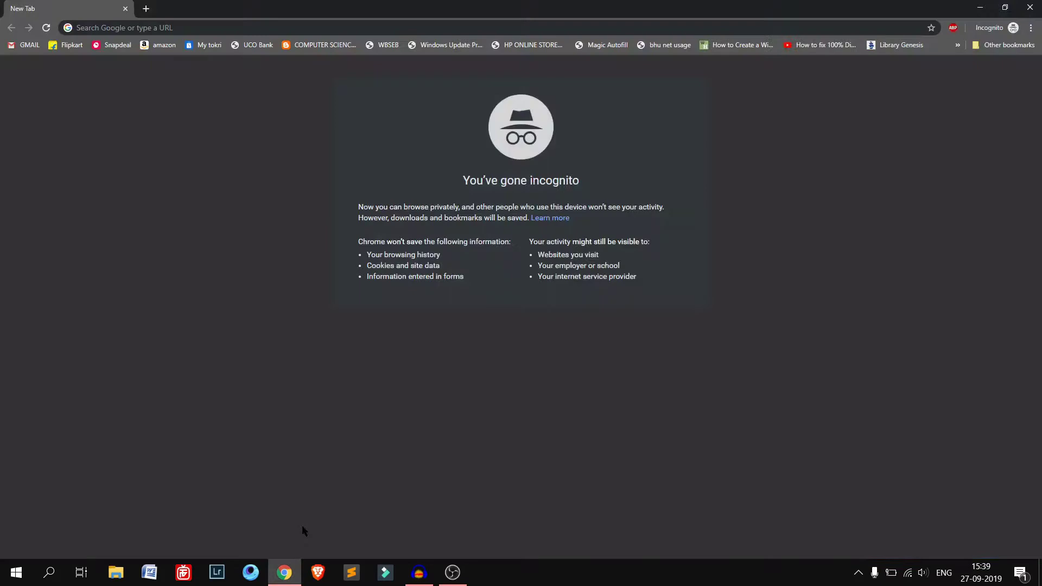
left_click(171, 28)
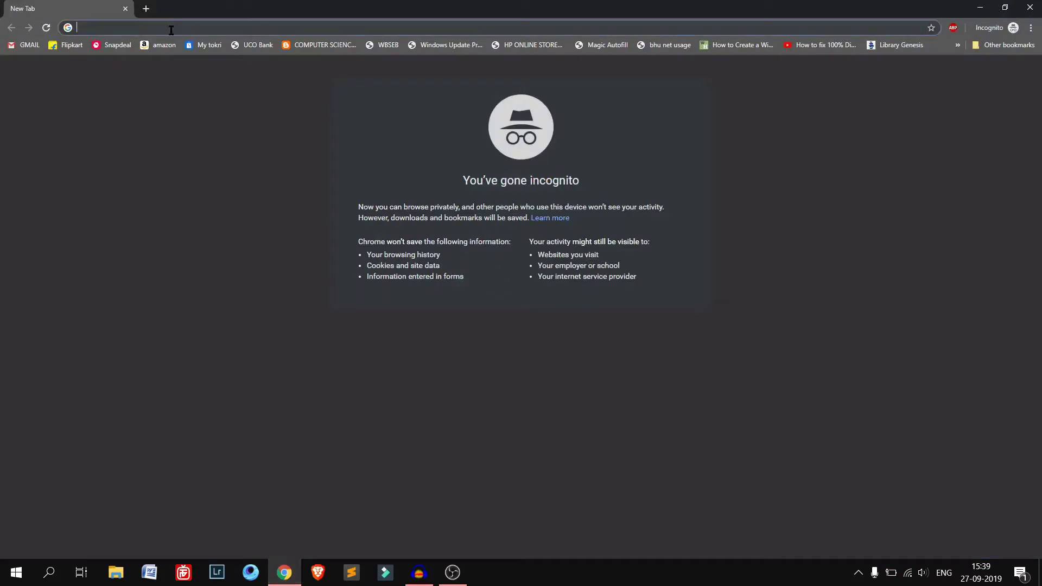
type("vici")
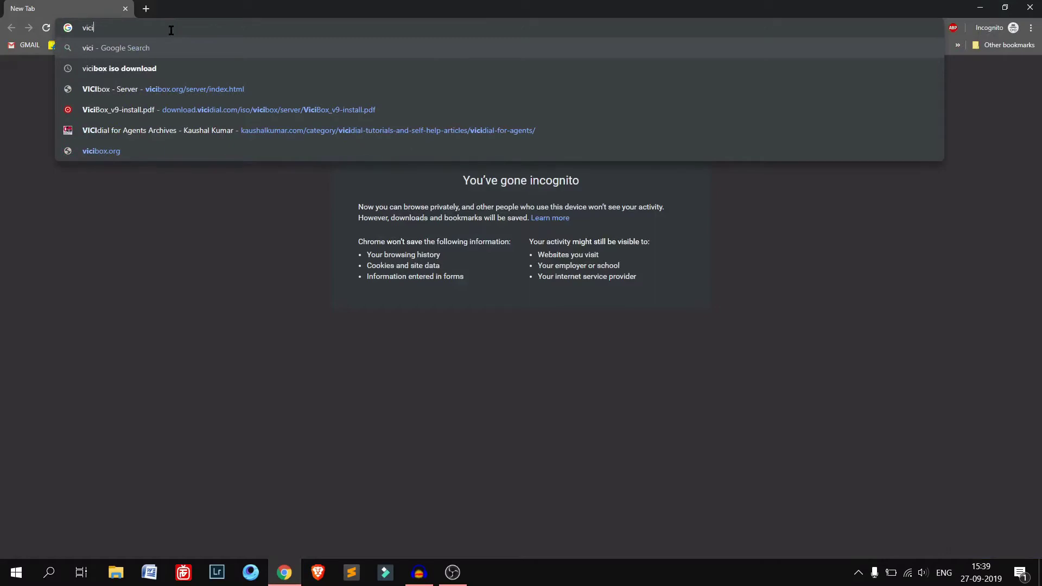
type("boc")
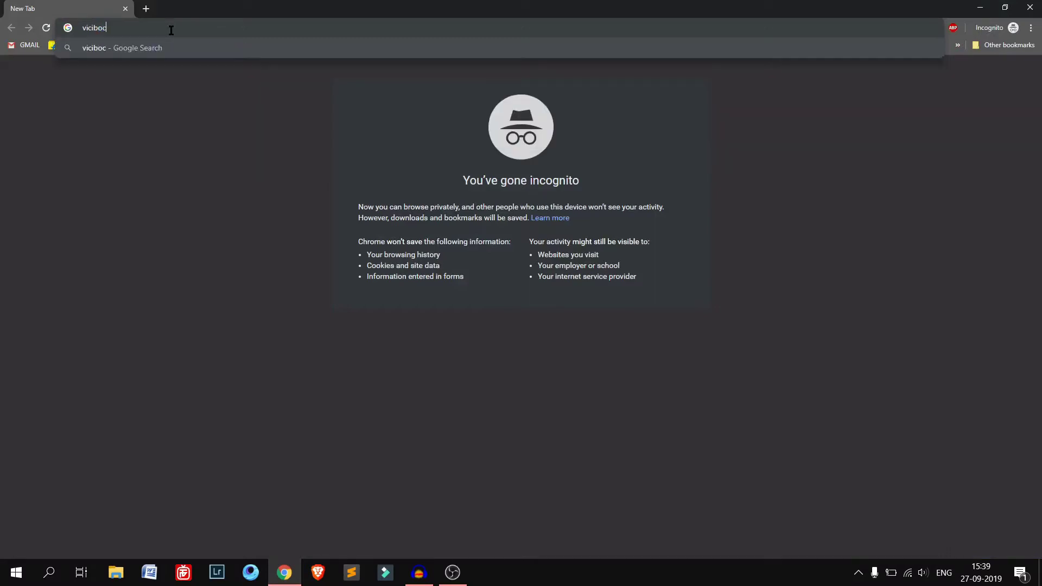
key("BackSpace")
type("x is")
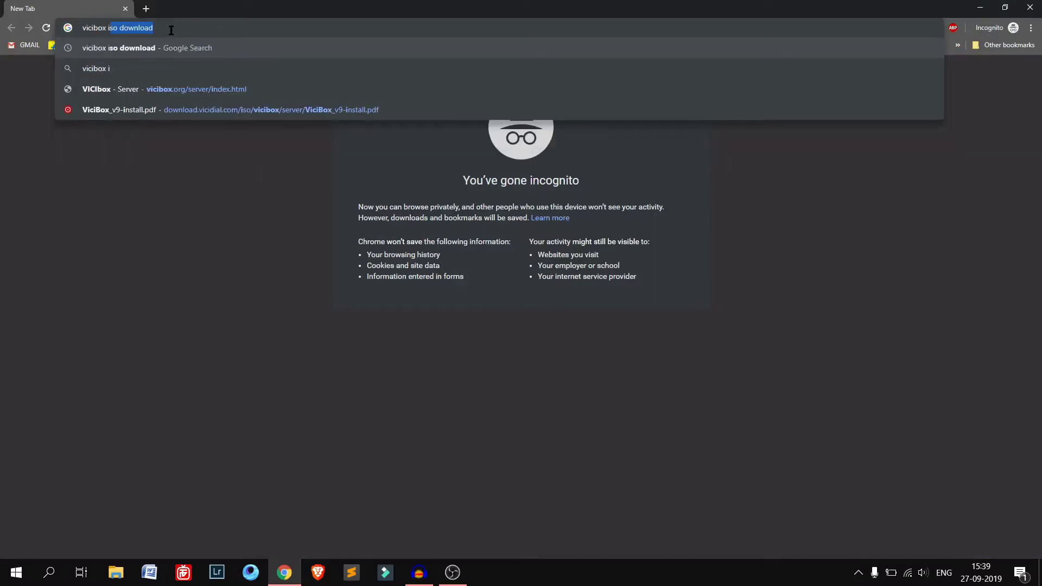
type("o")
key("Return")
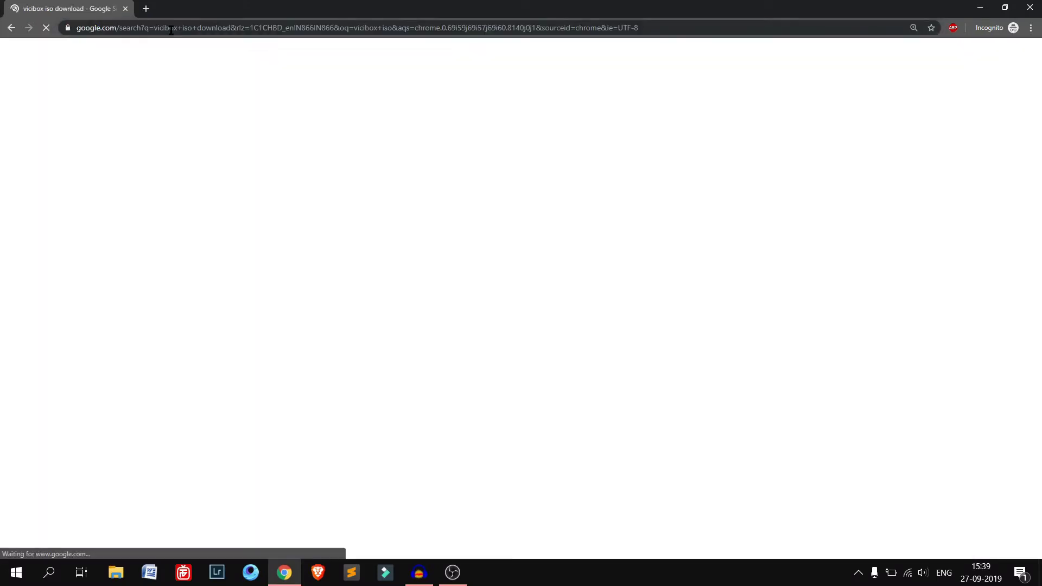
left_click(181, 164)
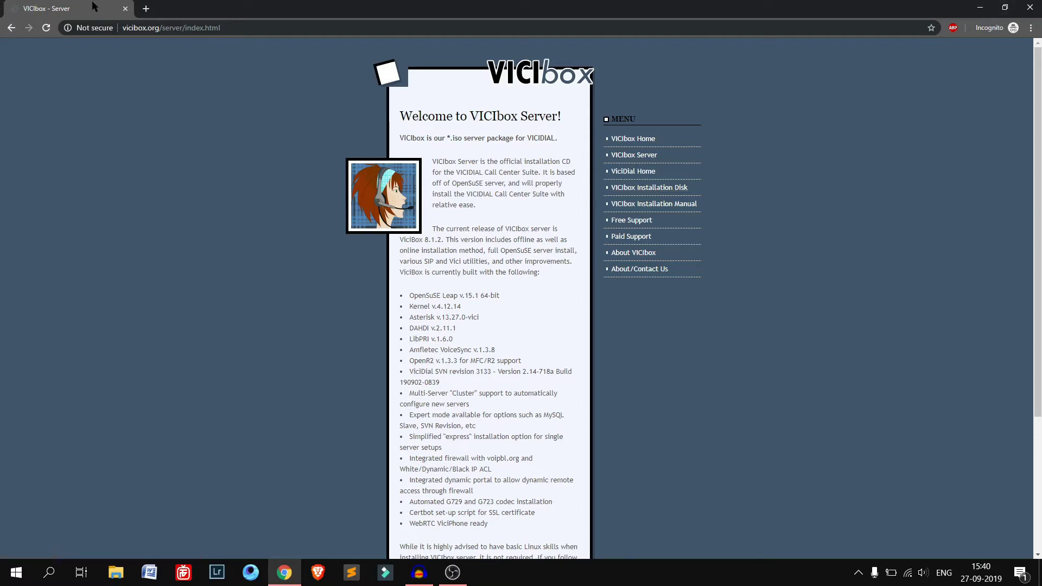
Search for "rufus" in a new browser tab and open the rufus.ie website.
left_click(146, 11)
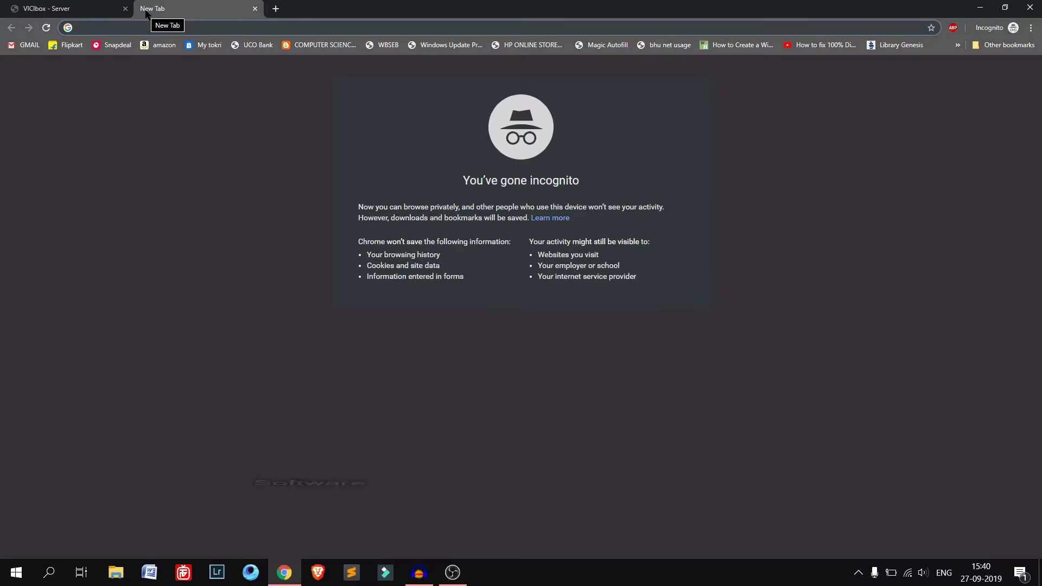
type("r")
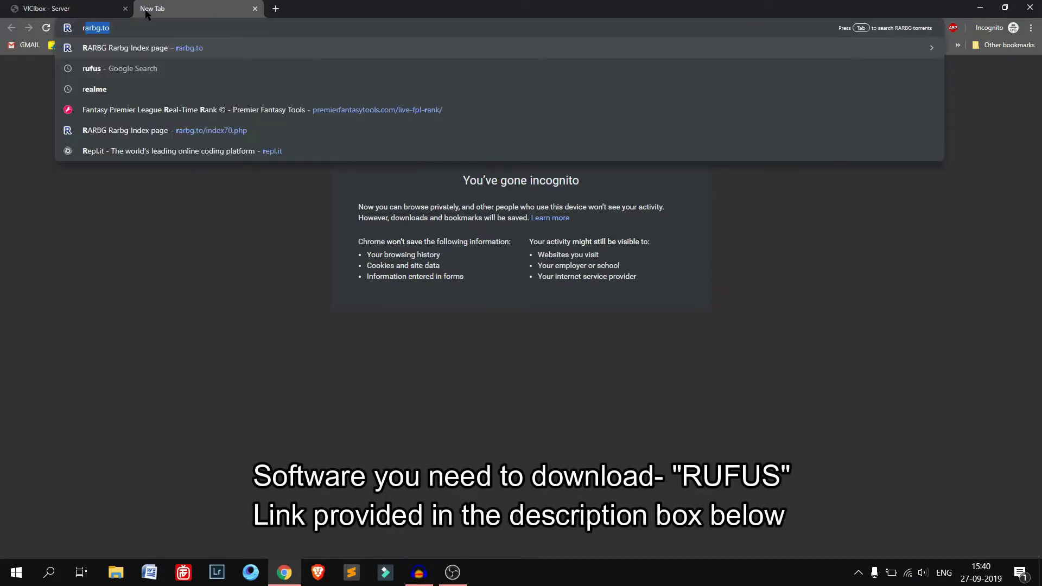
type("ufus")
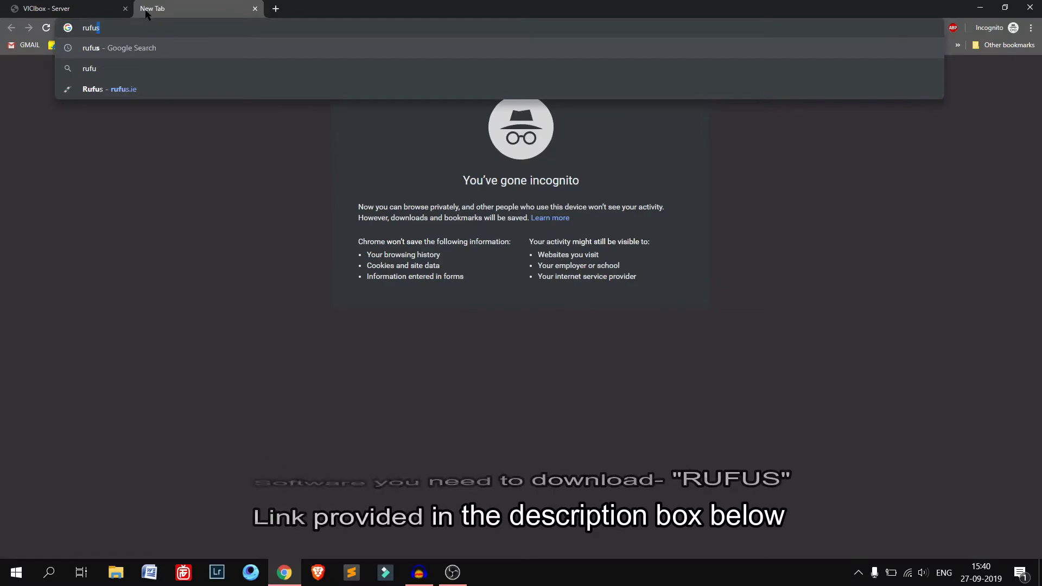
key("Return")
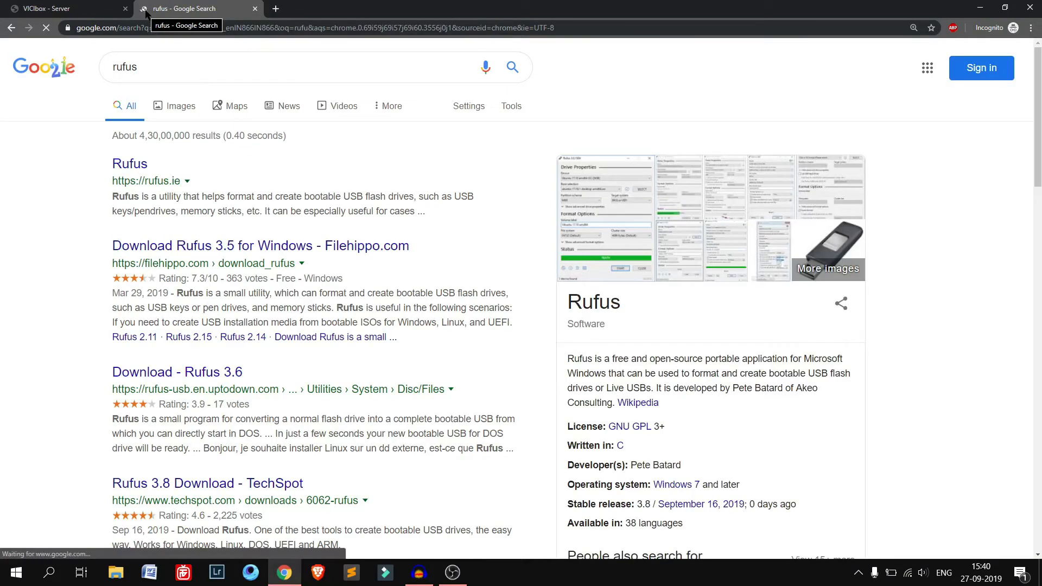
left_click(136, 165)
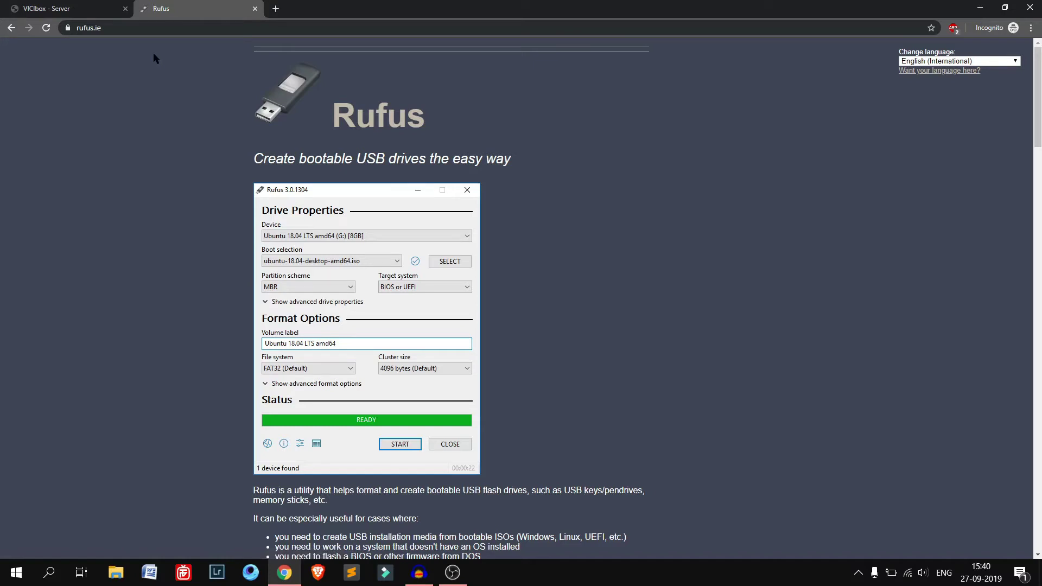
Download Rufus 3.8 from the page's Download section and show the downloaded file in its folder.
scroll(369, 300, "down", 3)
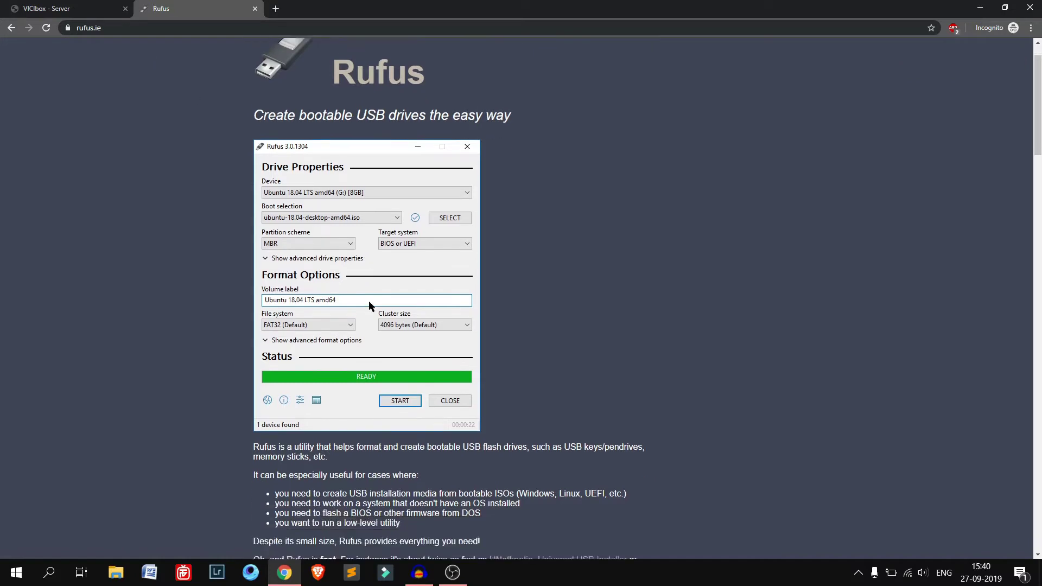
scroll(371, 307, "up", 2)
scroll(371, 304, "down", 4)
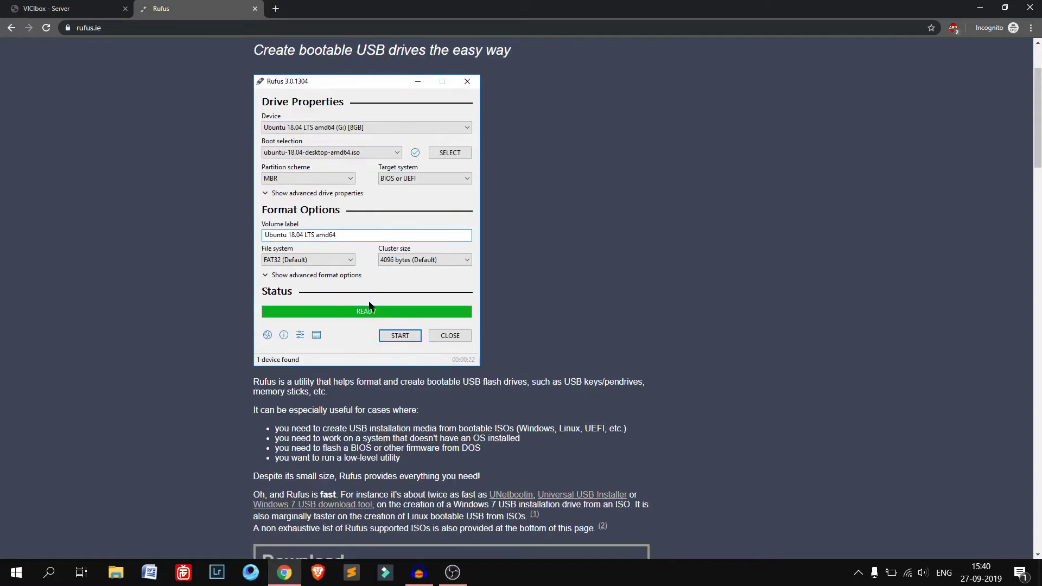
scroll(370, 302, "down", 2)
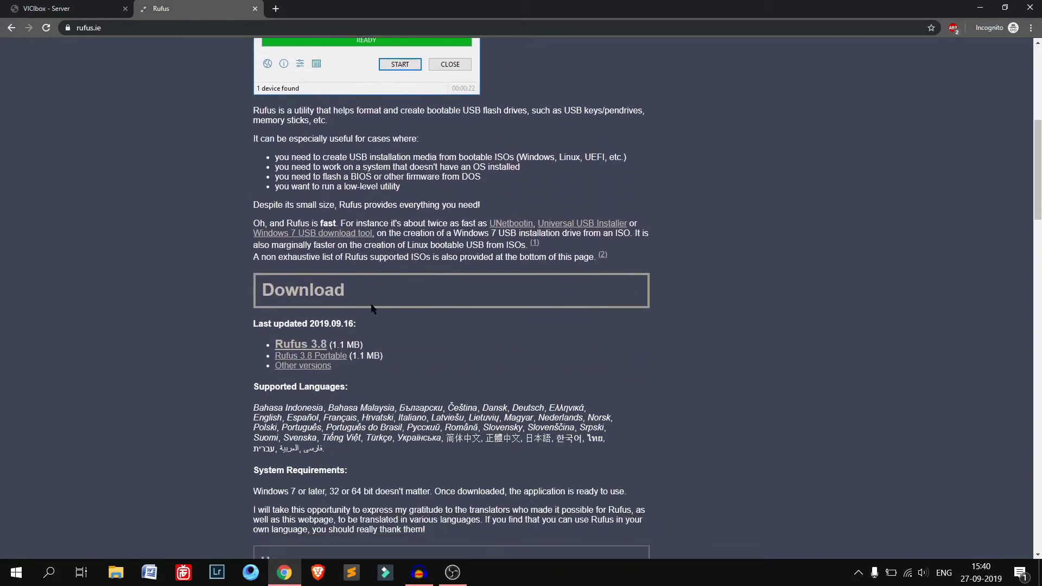
left_click(293, 346)
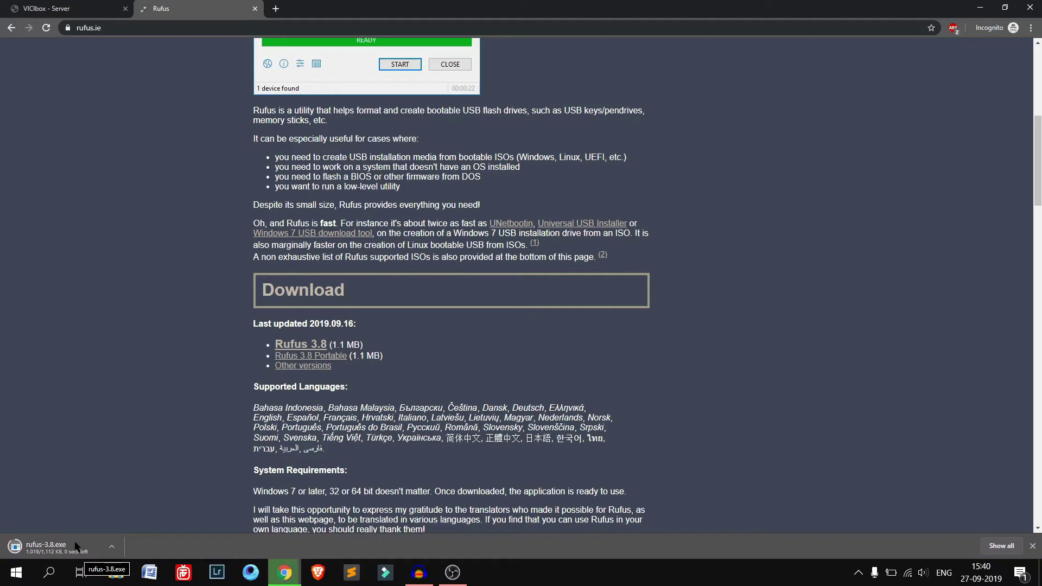
left_click(111, 547)
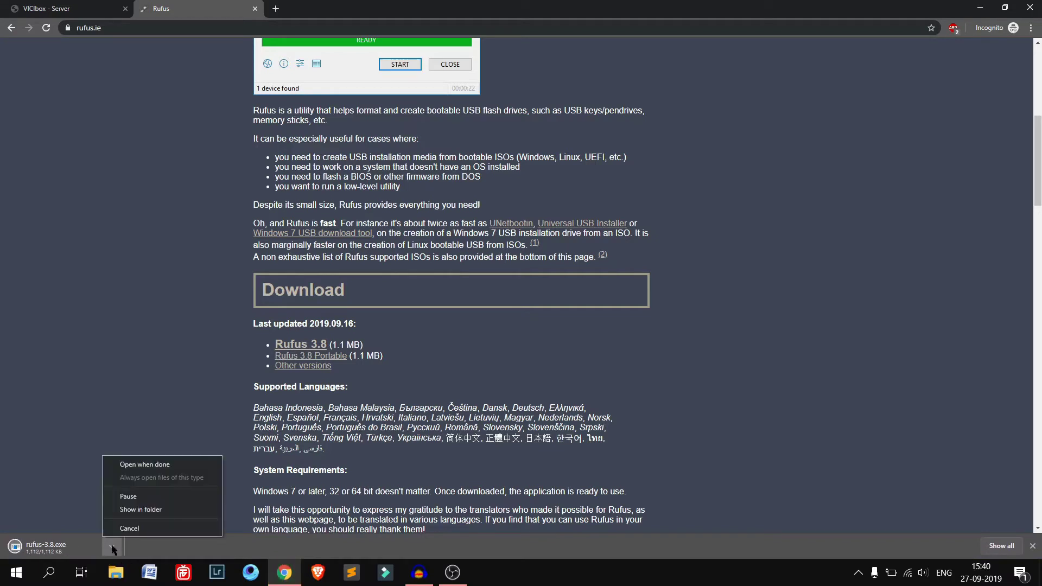
left_click(149, 510)
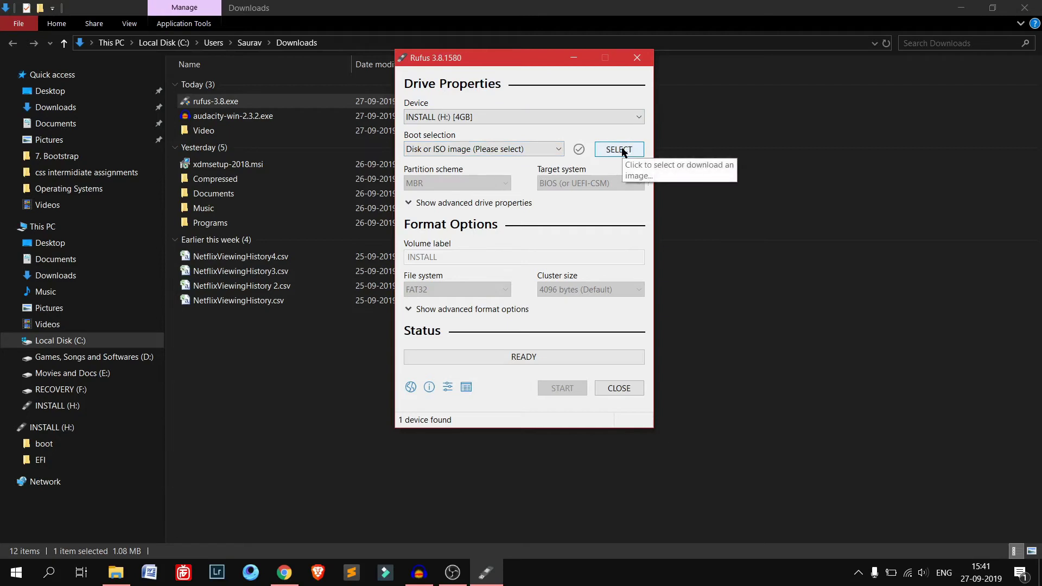
In Rufus, choose ViciBox_v9.x86_64-9.0.0.iso from the Operating Systems folder as the boot image.
left_click(623, 152)
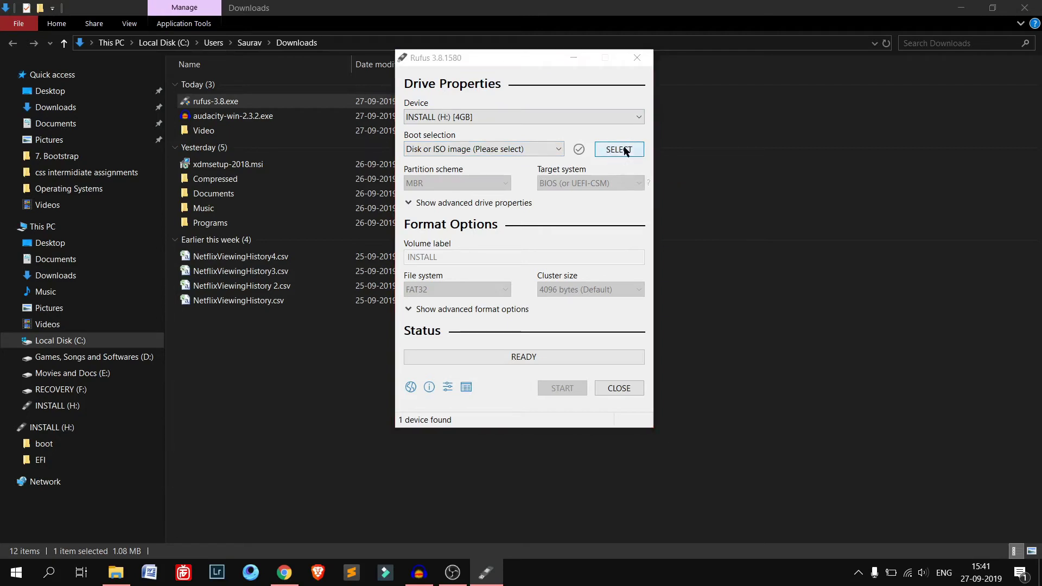
left_click(616, 194)
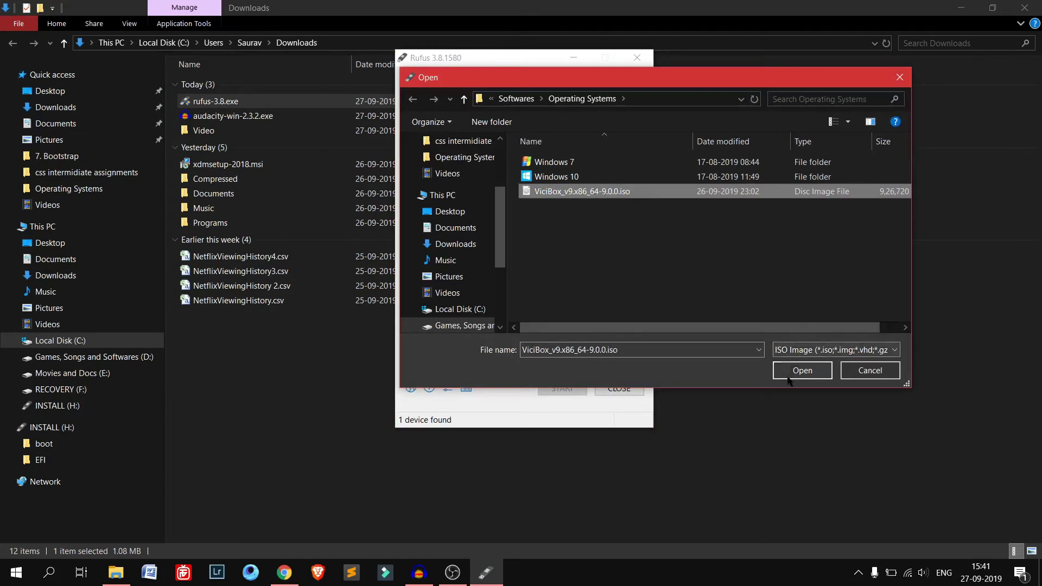
left_click(801, 371)
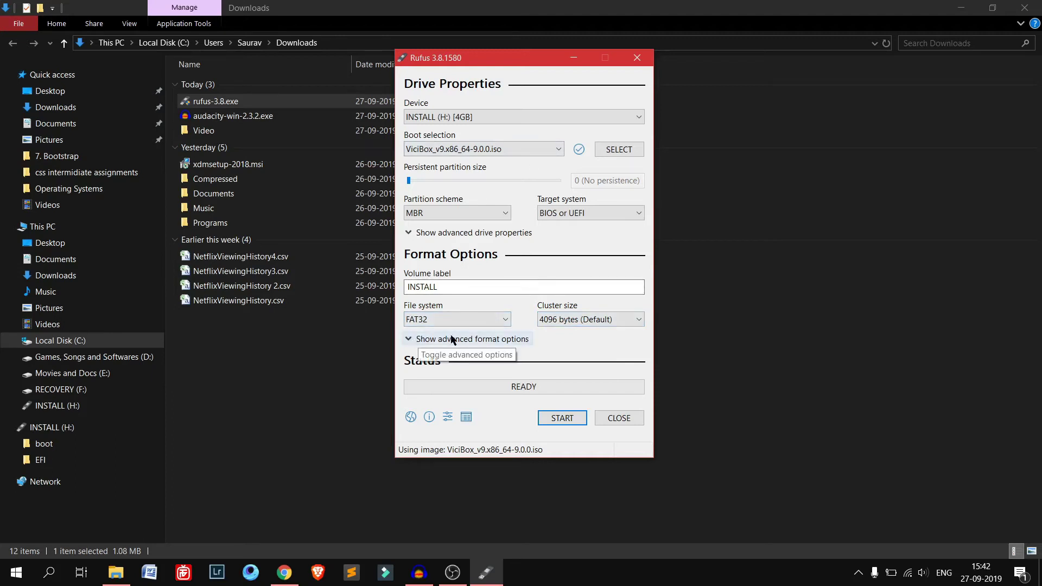
Write the ViciBox image to the INSTALL (H:) USB drive in ISO Image mode, accepting the data erasure, and close Rufus when finished.
left_click(554, 424)
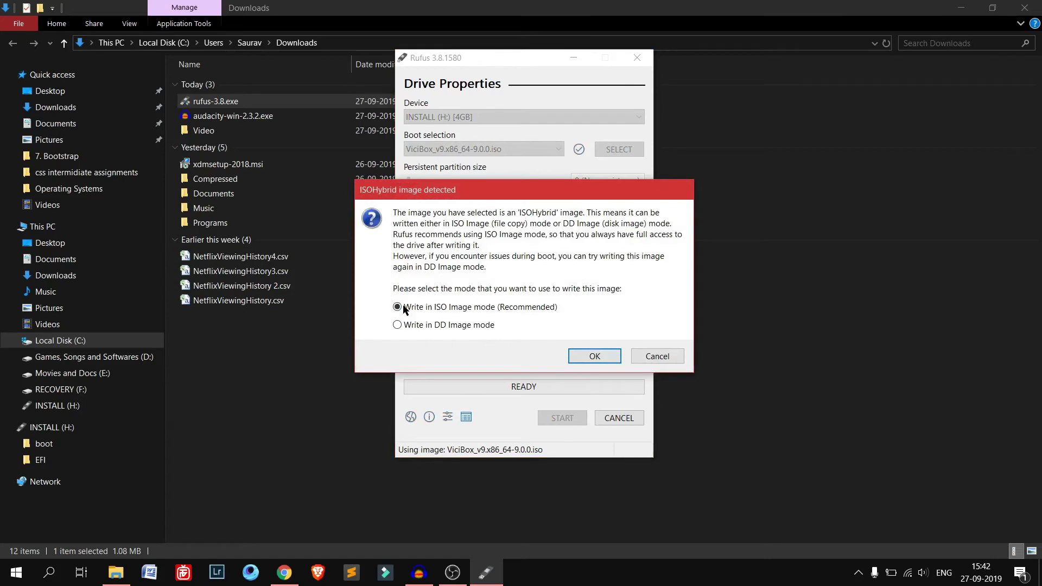
left_click(588, 359)
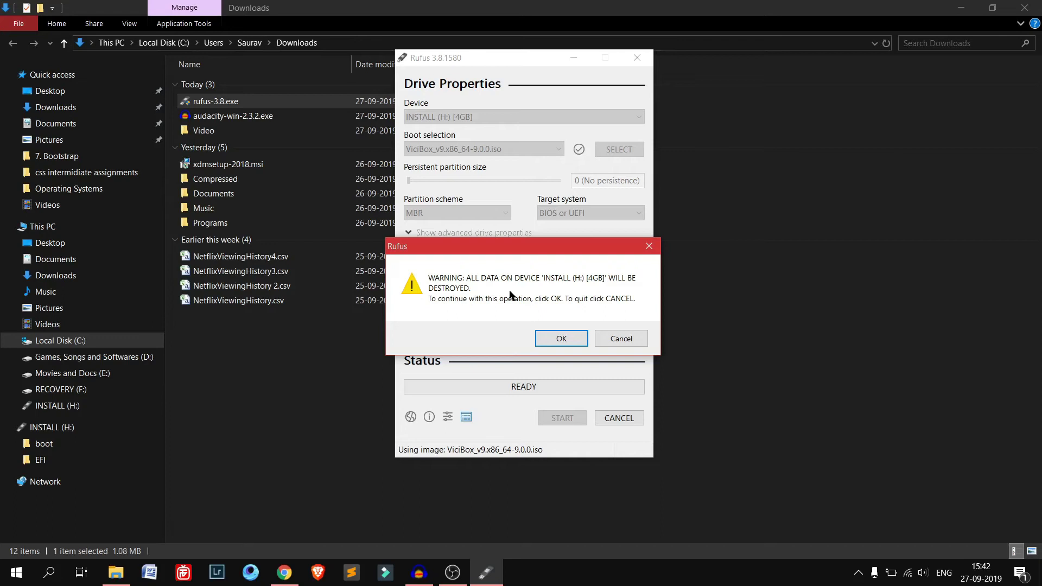
left_click(556, 339)
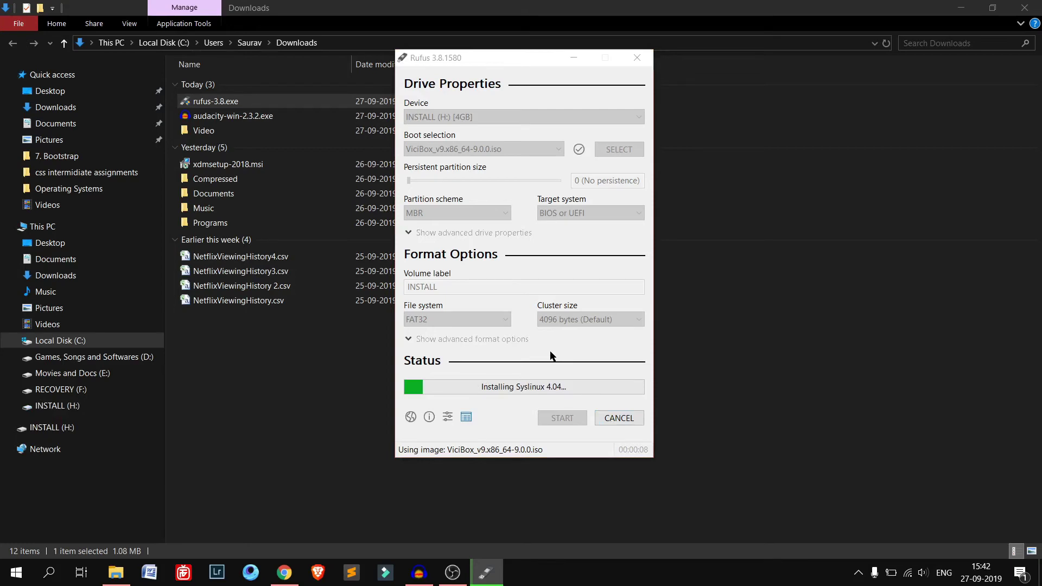
left_click(550, 356)
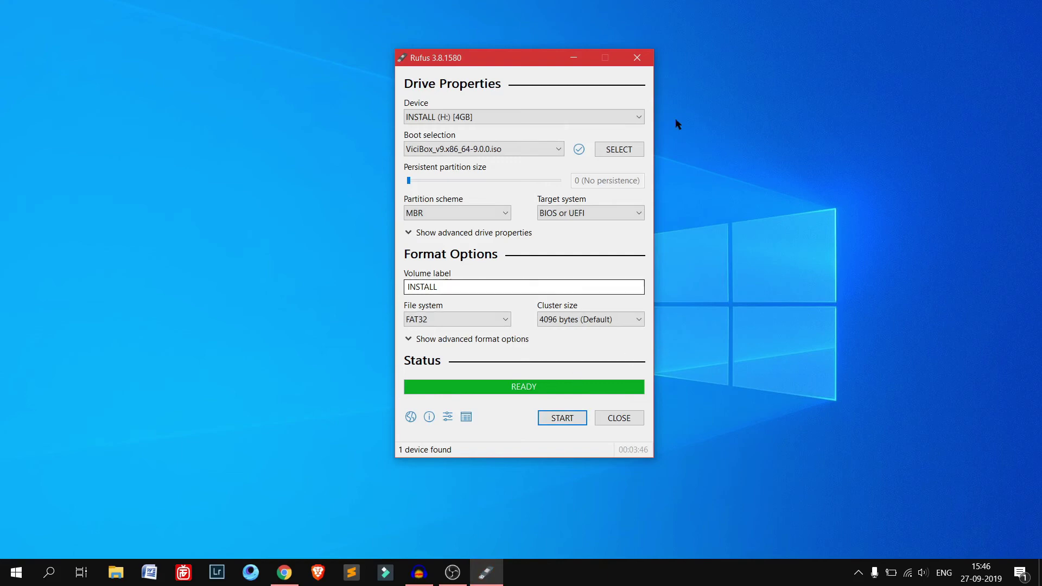
left_click(638, 58)
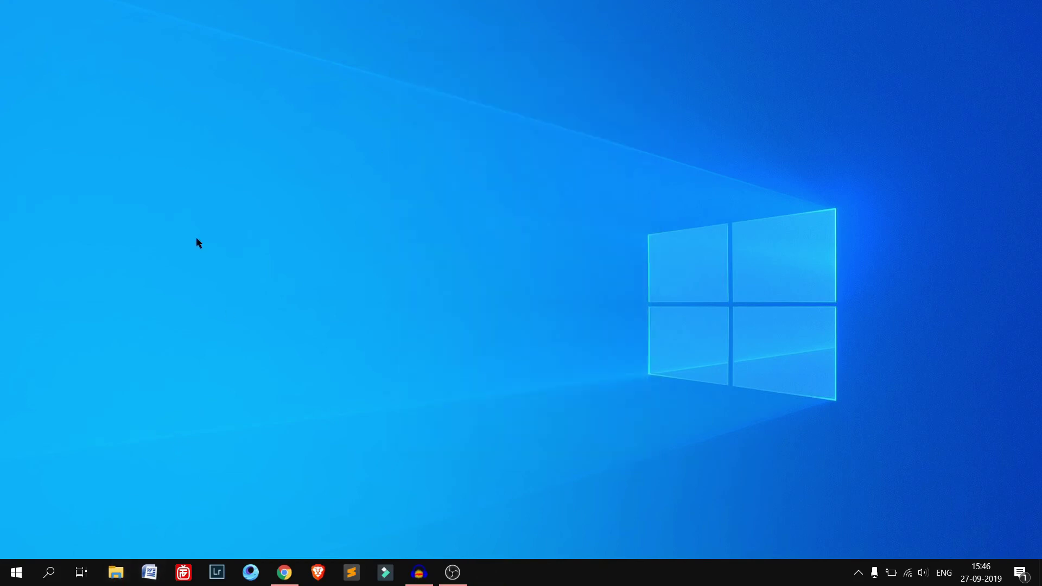
Examine the contents of the INSTALL (H:) drive in File Explorer, return to This PC and close the window.
key("super+e")
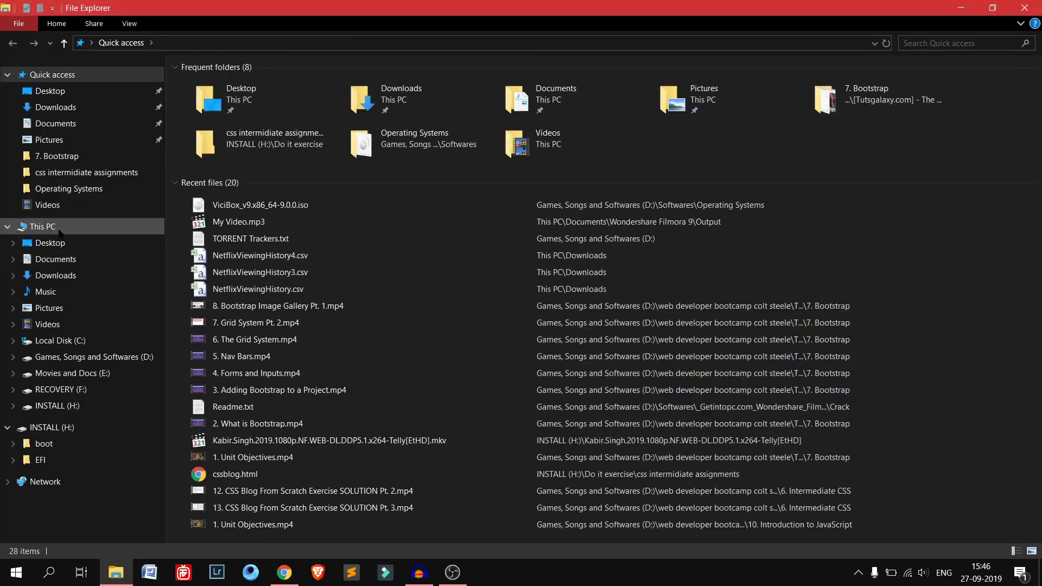
left_click(59, 231)
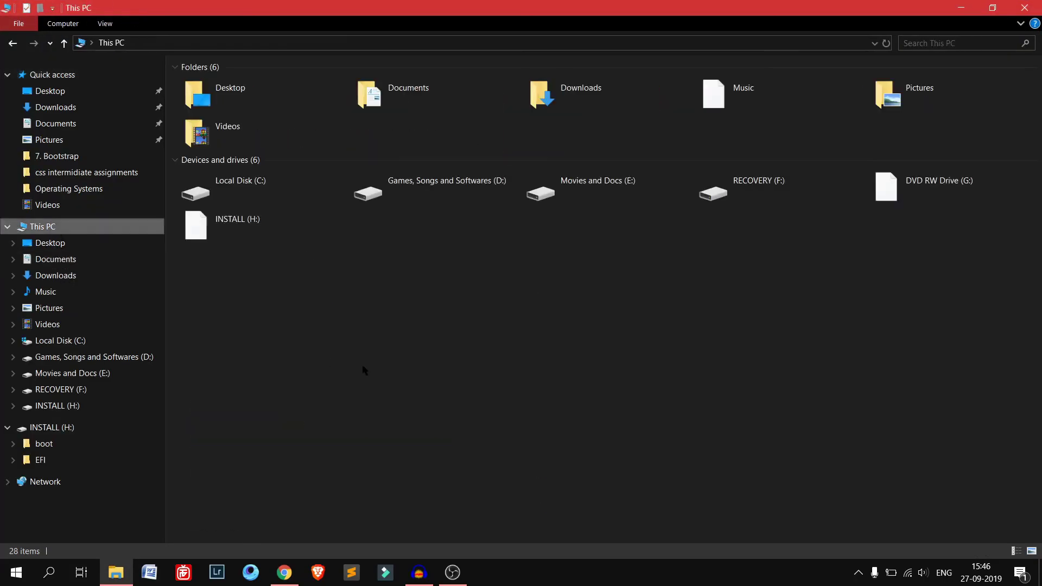
double_click(292, 235)
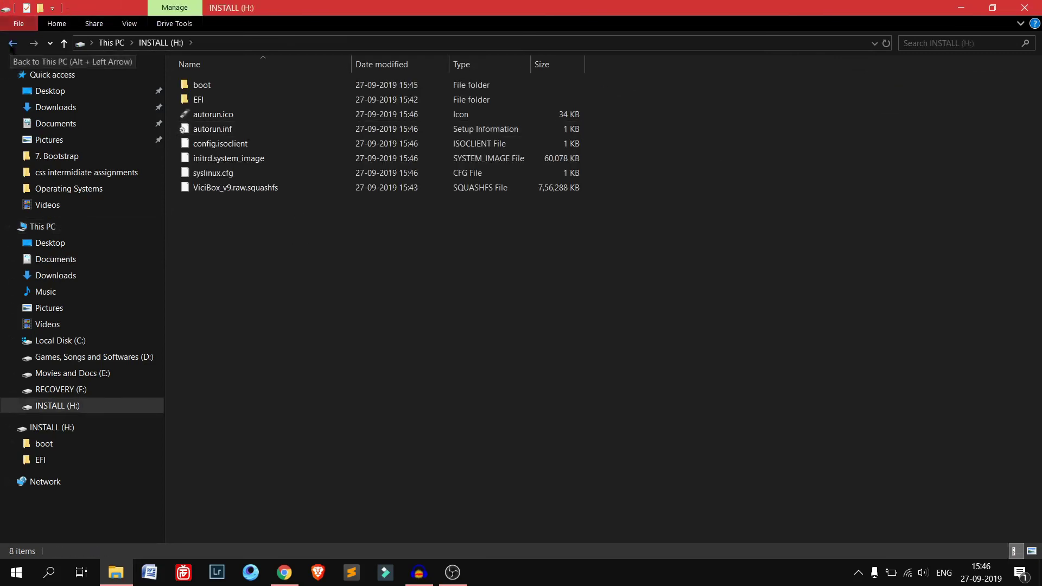
left_click(12, 45)
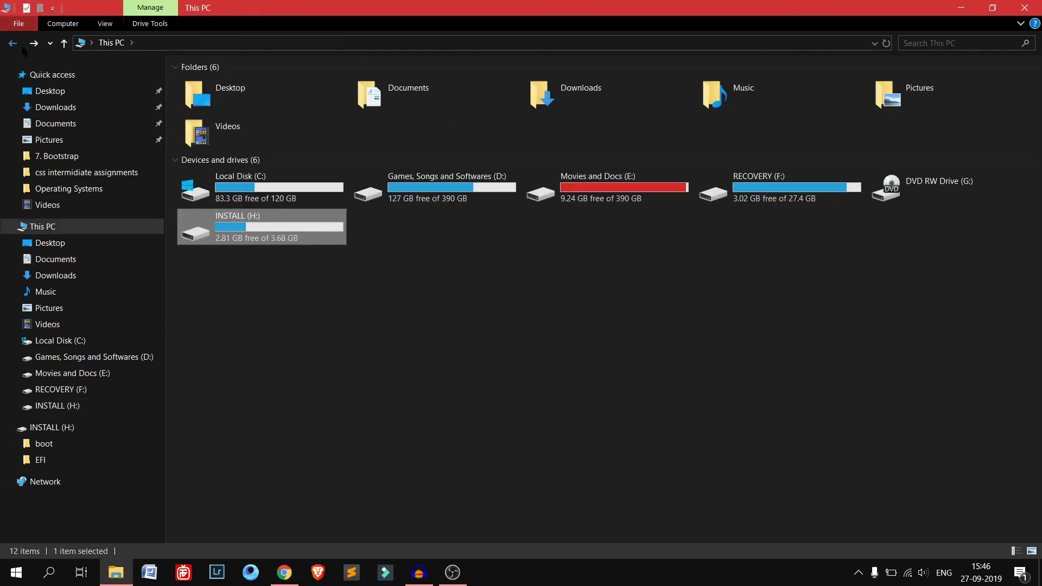
left_click(432, 333)
key("alt+F4")
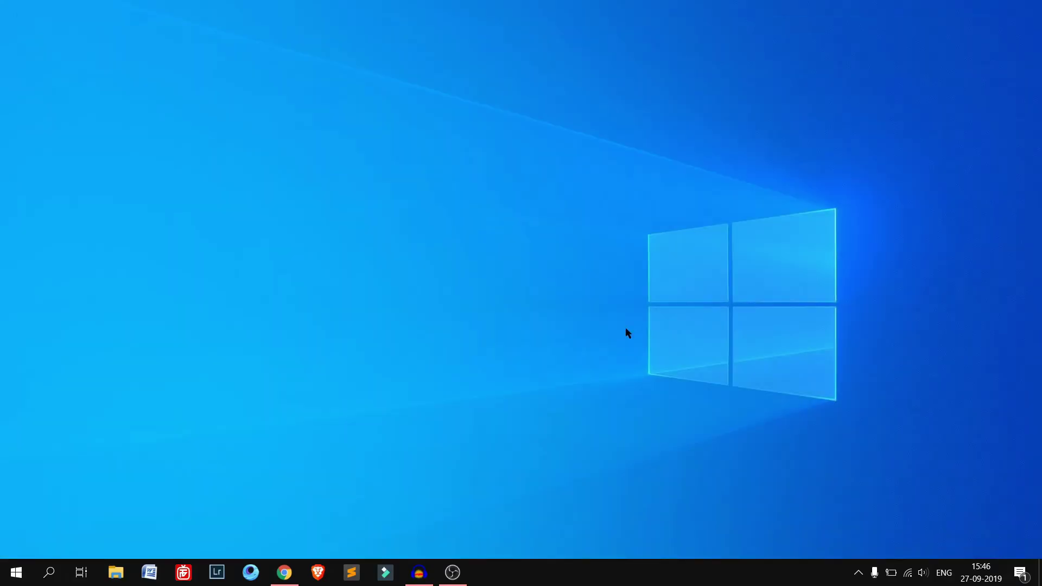